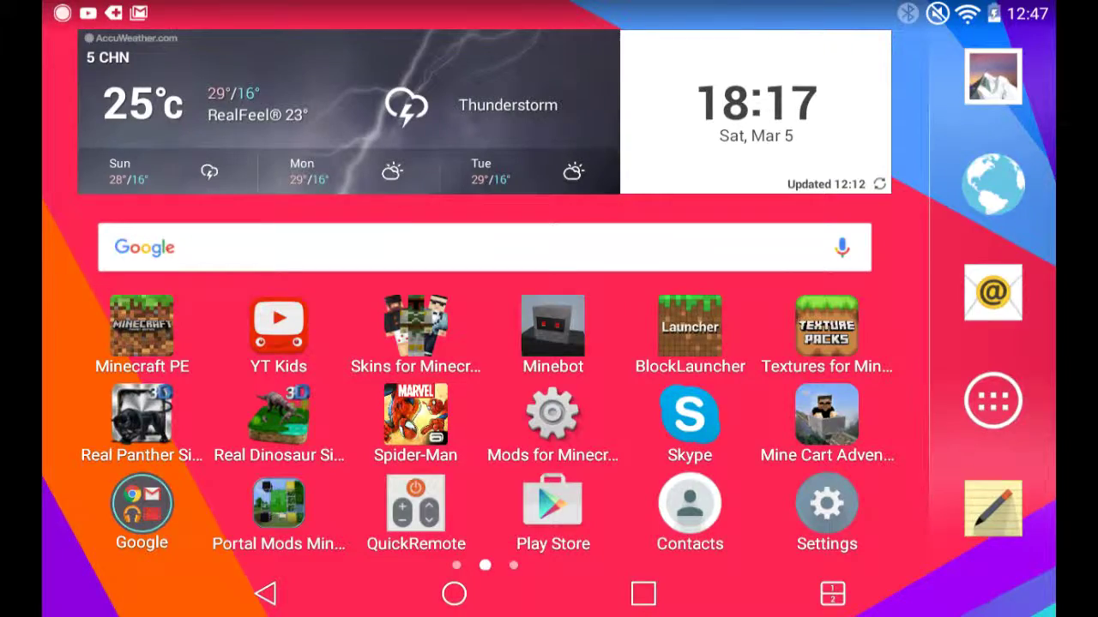
# - Swipe across the launcher home screen pages to reach the first page of installed apps
pyautogui.moveTo(857, 429); pyautogui.dragTo(257, 429)
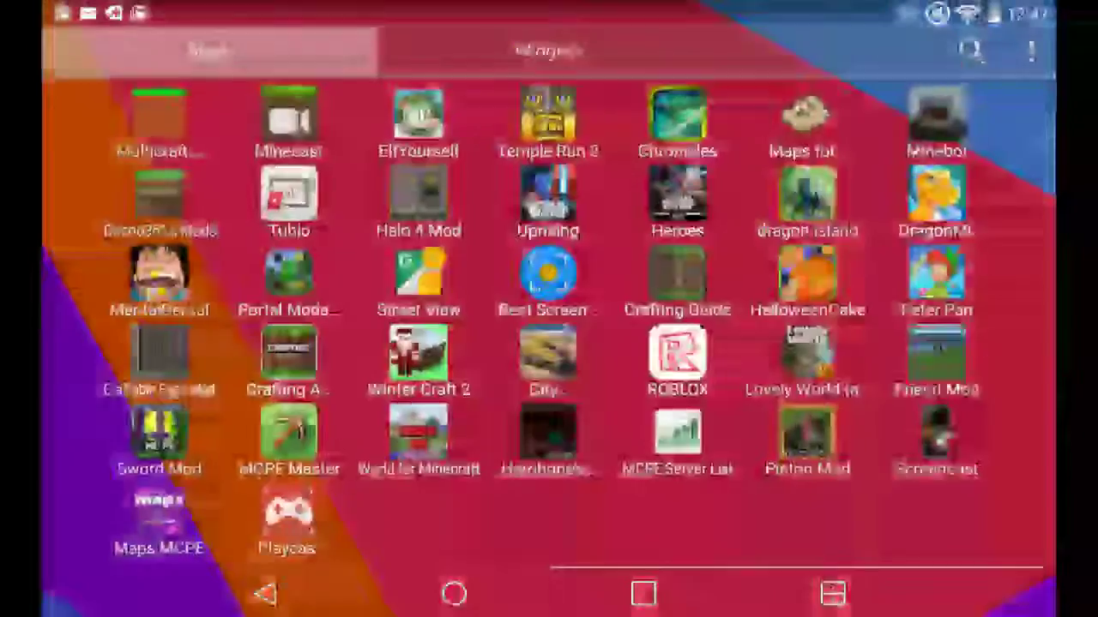
pyautogui.moveTo(858, 343); pyautogui.dragTo(257, 343)
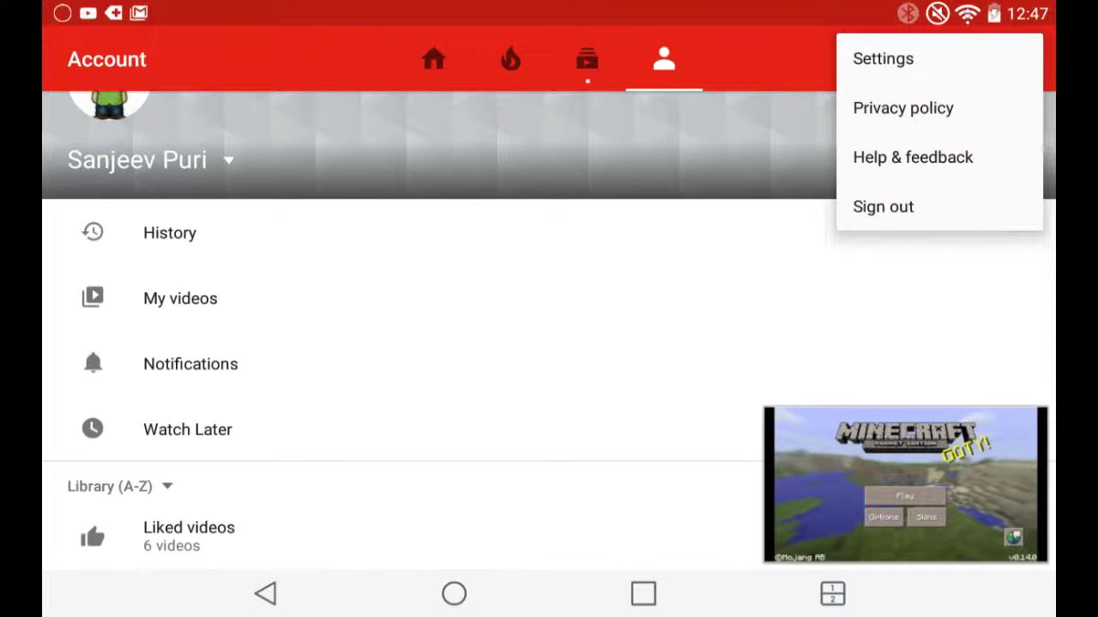
# - View YouTube's Settings, then back out of YouTube to the launcher home screen
pyautogui.click(882, 59)
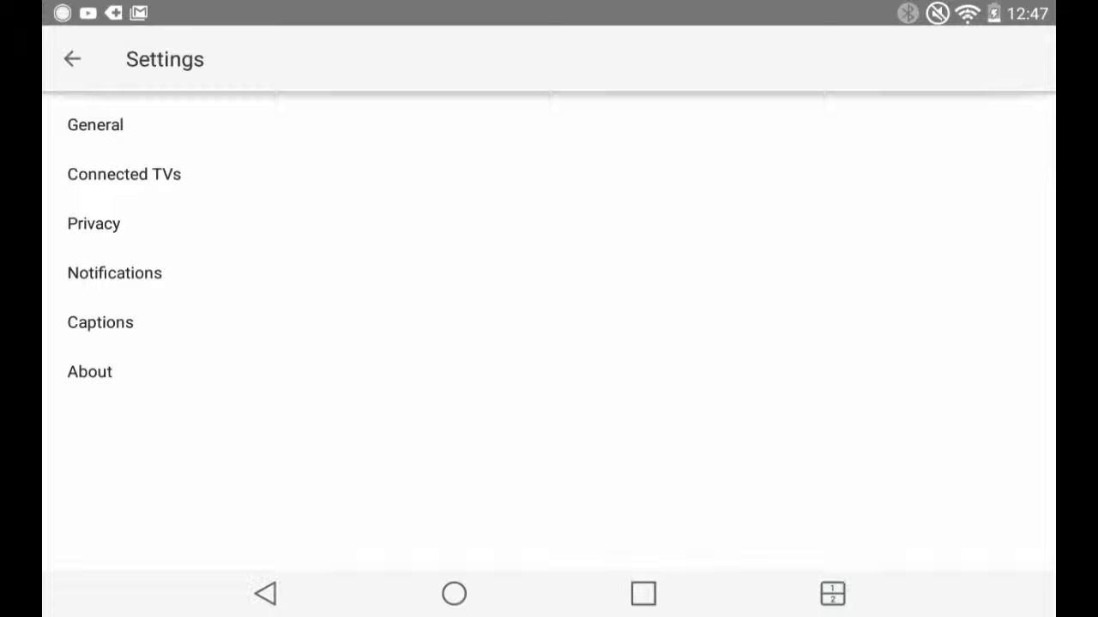
pyautogui.click(265, 593)
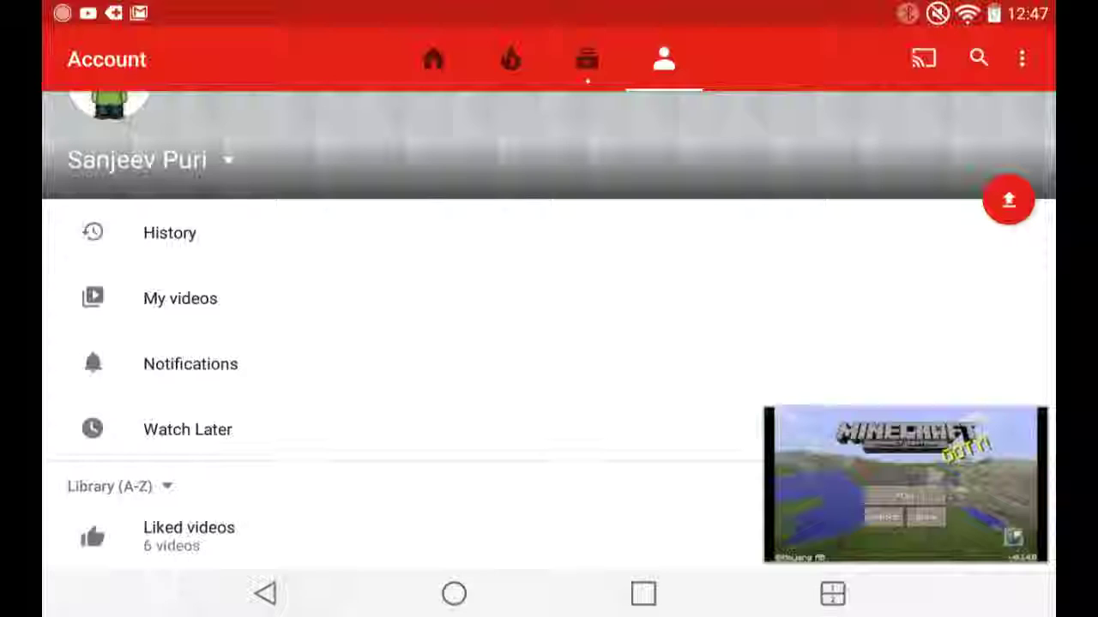
pyautogui.click(265, 593)
pyautogui.click(454, 593)
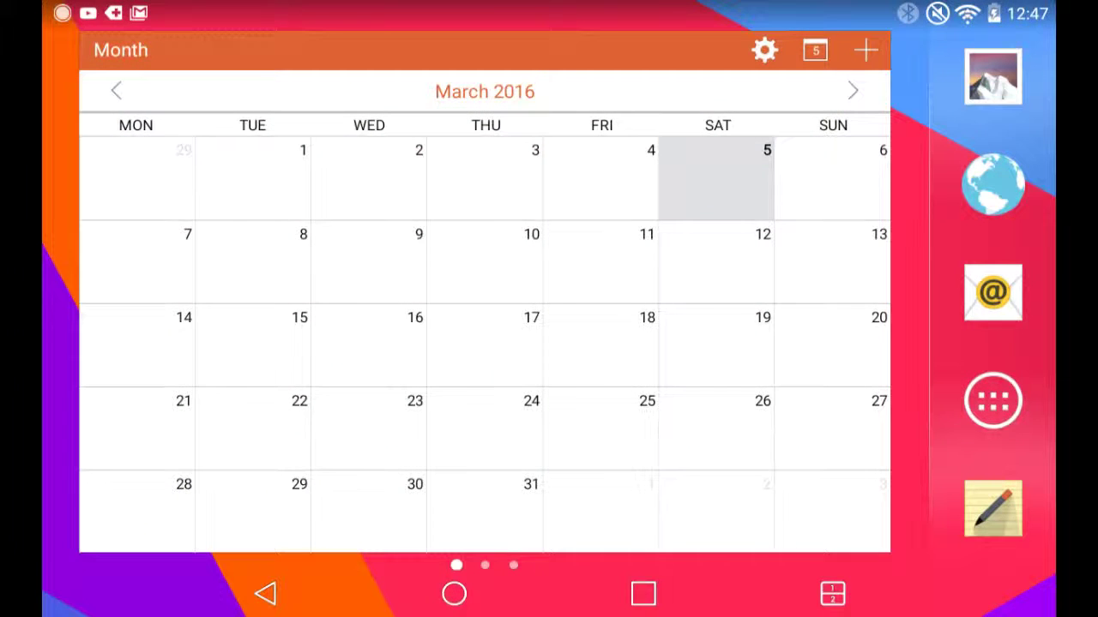
# - Reopen YouTube from Recents, view its Settings, then exit through the Home feed
pyautogui.click(644, 593)
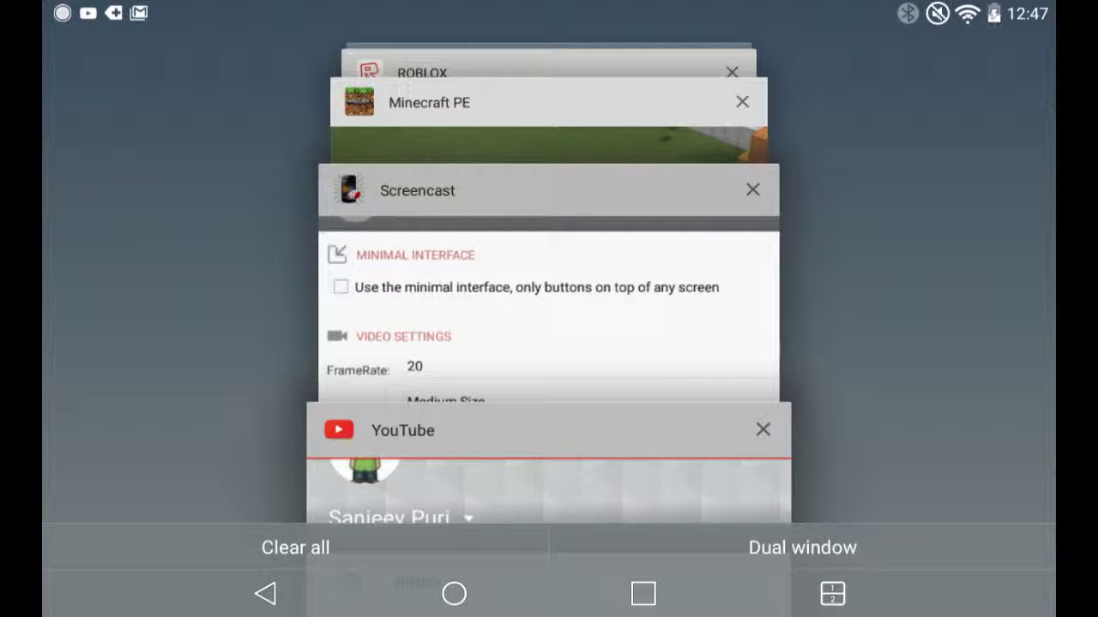
pyautogui.click(549, 489)
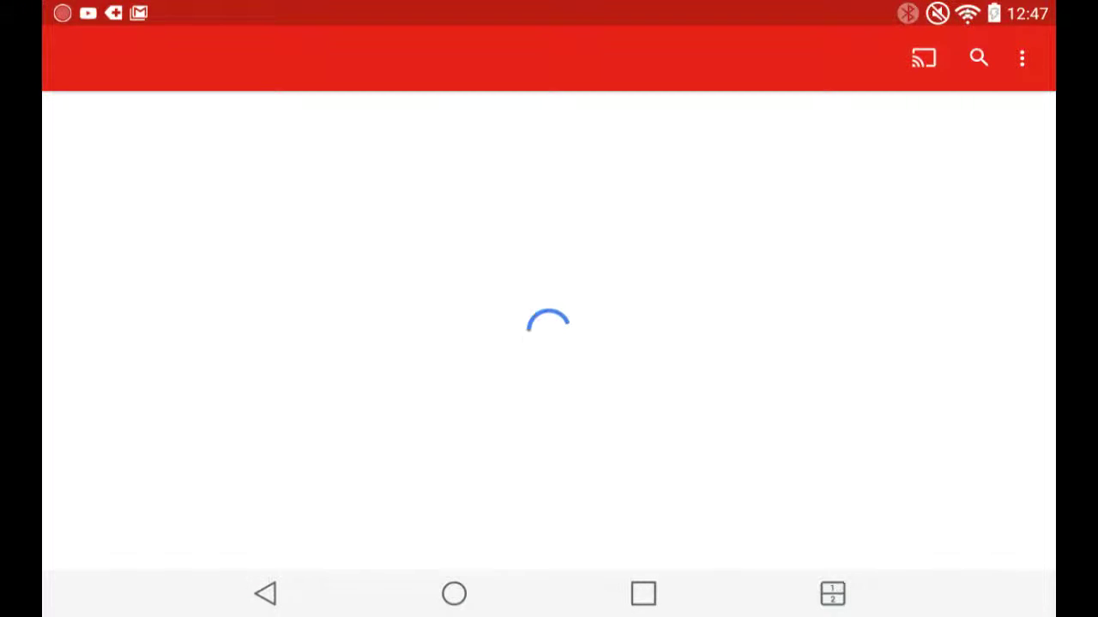
pyautogui.click(1021, 59)
pyautogui.click(909, 59)
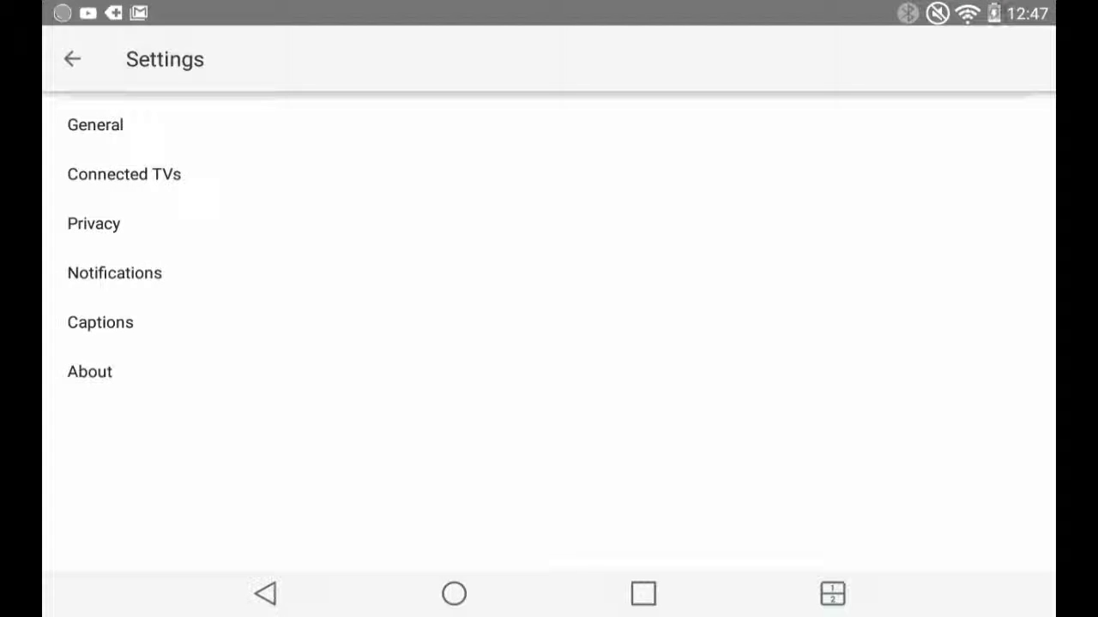
pyautogui.click(265, 594)
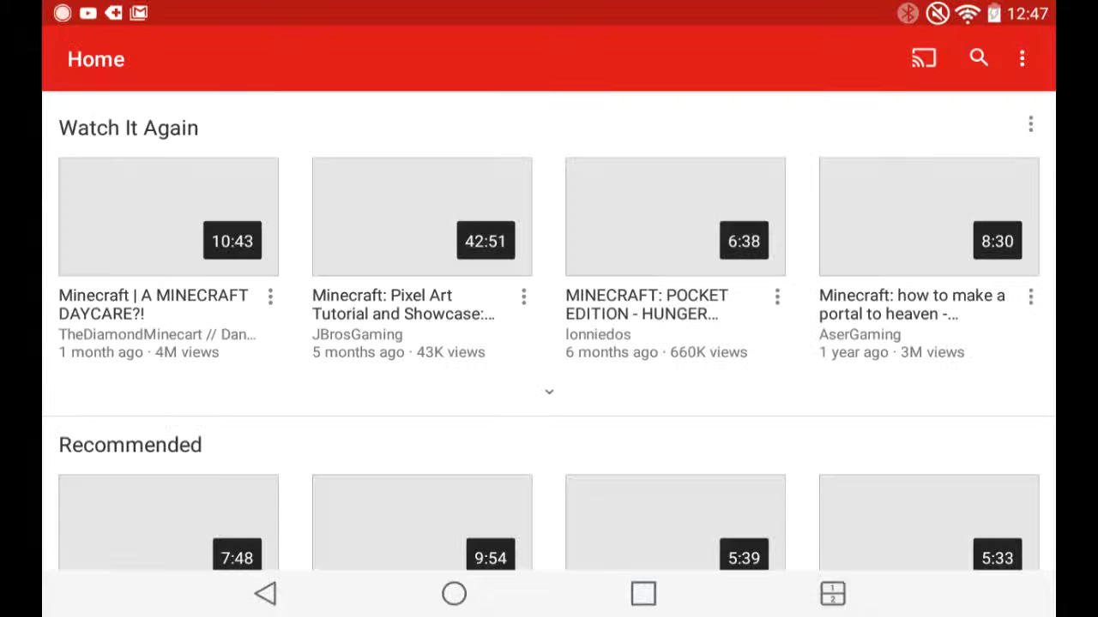
pyautogui.click(265, 593)
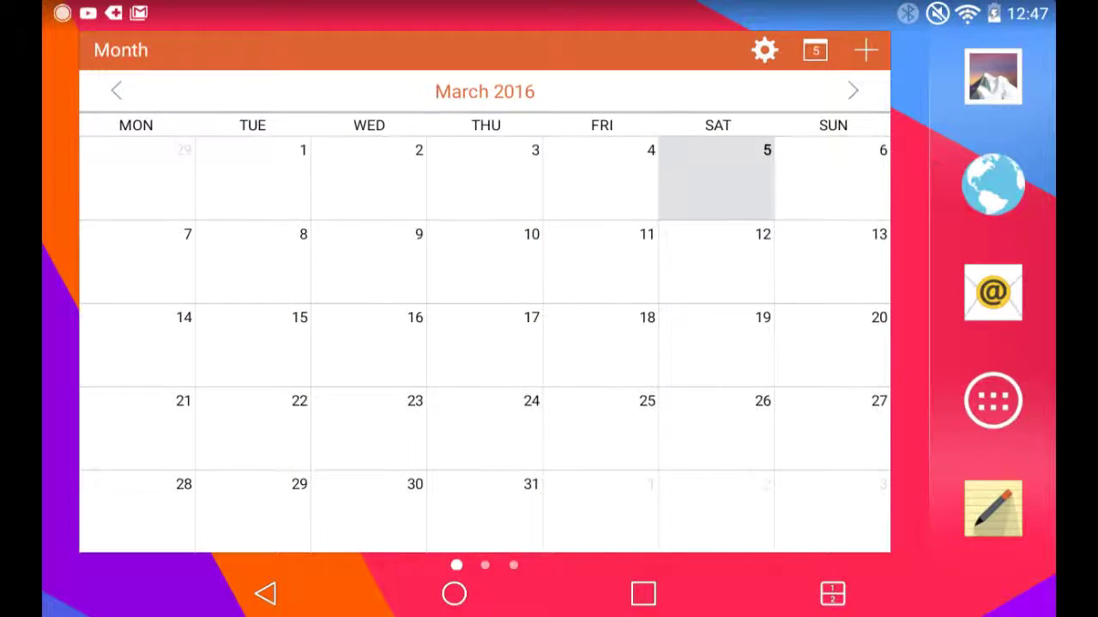
# - Browse the app drawer, close and reopen it, then launch YouTube
pyautogui.click(993, 401)
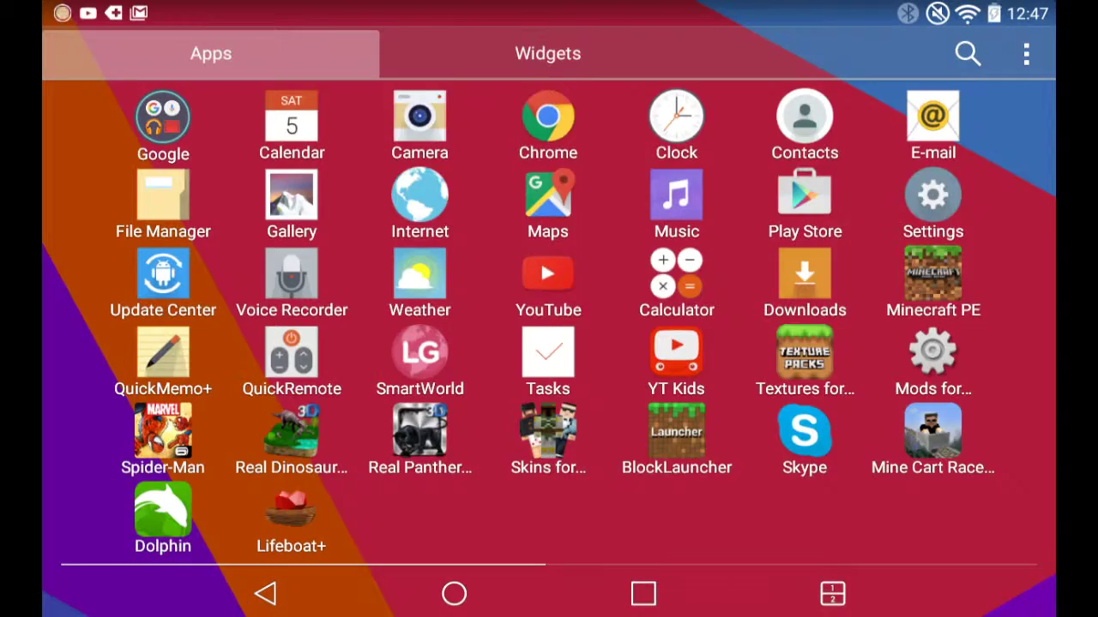
pyautogui.hscroll(5, 549, 308)
pyautogui.hscroll(5, 549, 308)
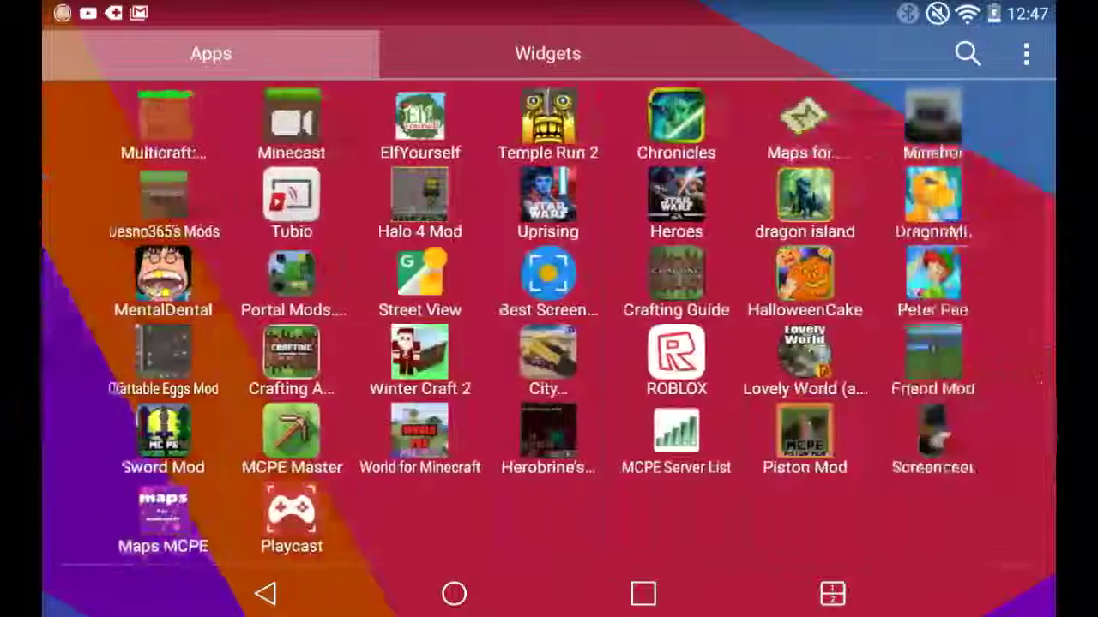
pyautogui.hscroll(-10, 549, 309)
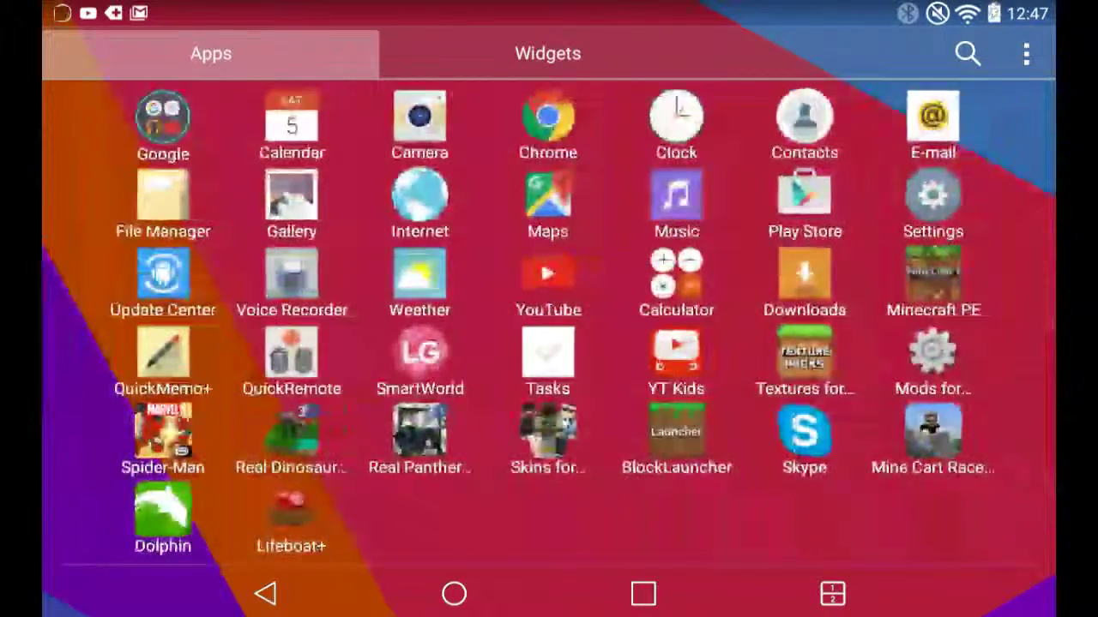
pyautogui.hscroll(5, 549, 309)
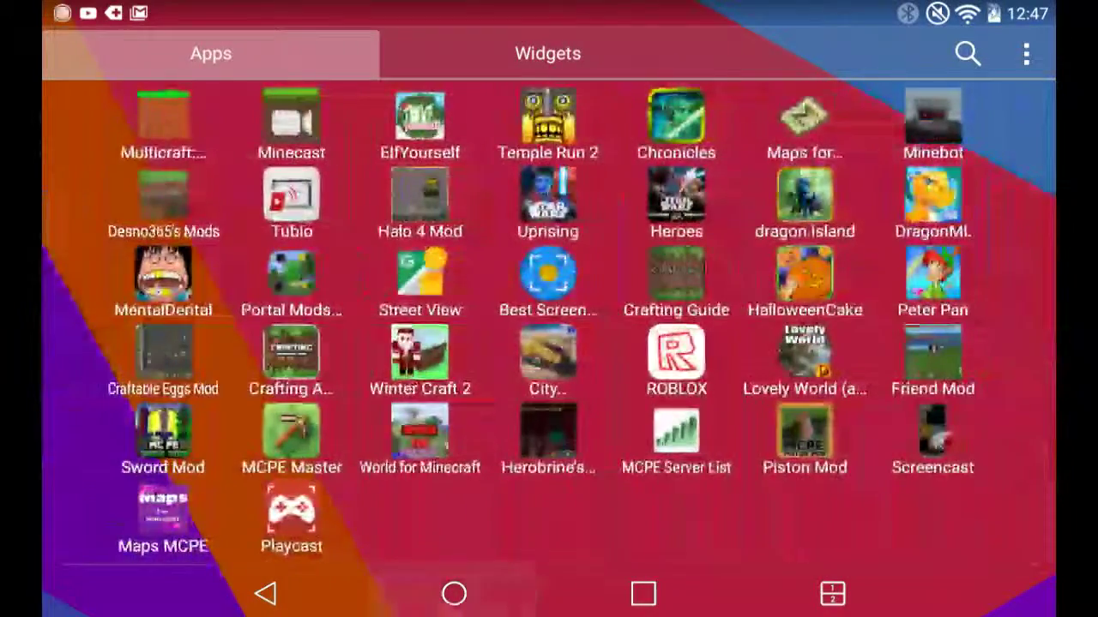
pyautogui.press('Escape')
pyautogui.hscroll(5, 549, 309)
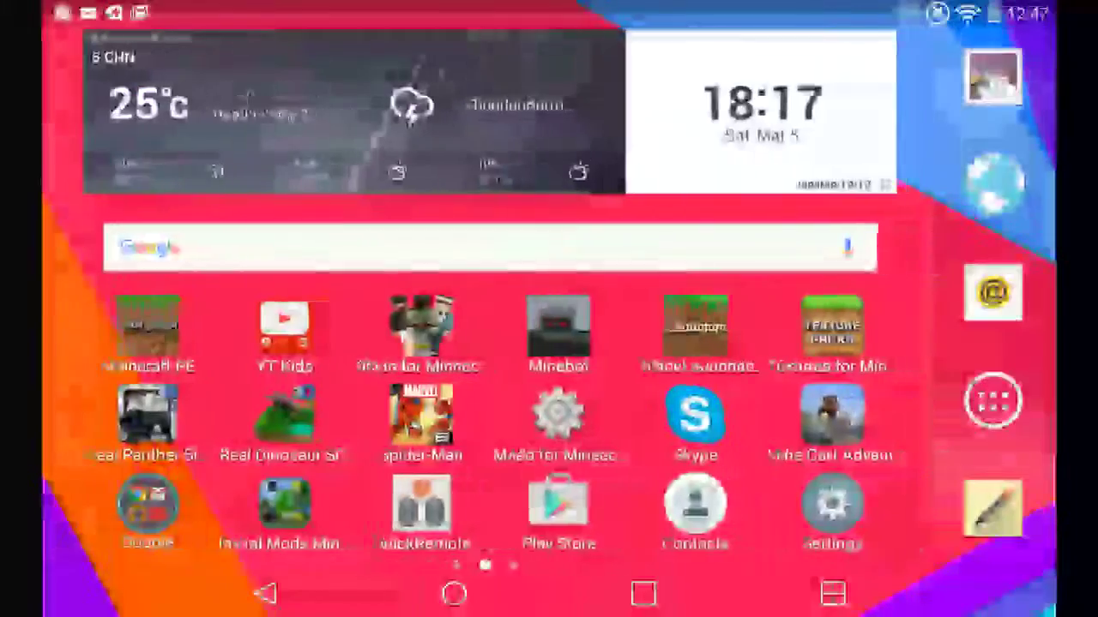
pyautogui.click(993, 401)
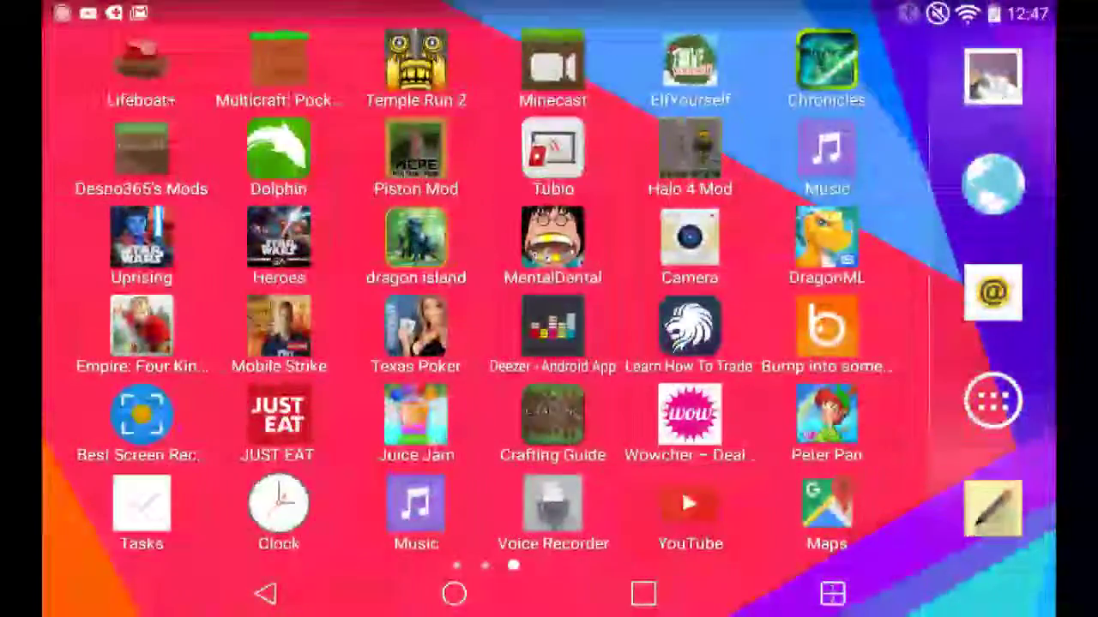
pyautogui.click(699, 510)
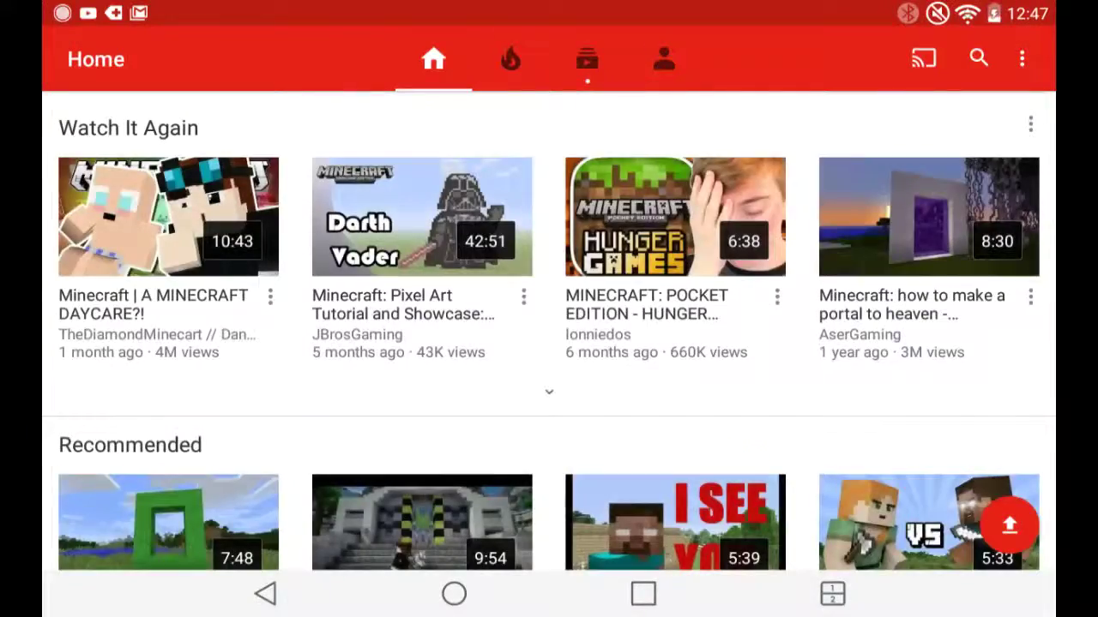
# - Try YouTube search and voice search, dismissing the keyboard and the failed voice prompt
pyautogui.click(979, 58)
pyautogui.press('Escape')
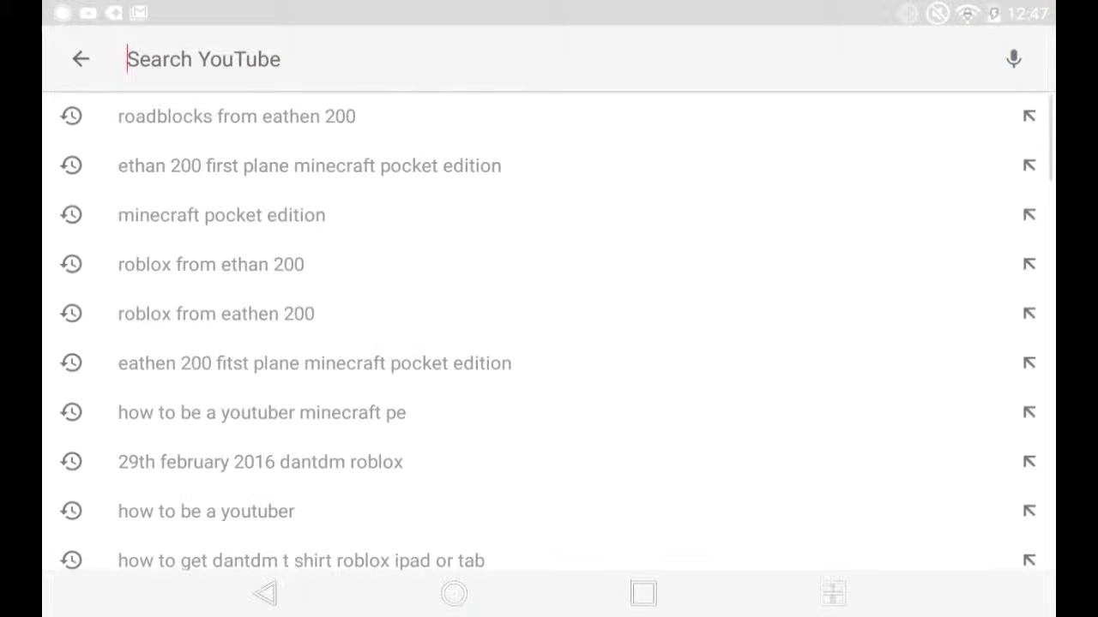
pyautogui.click(1013, 58)
pyautogui.click(265, 594)
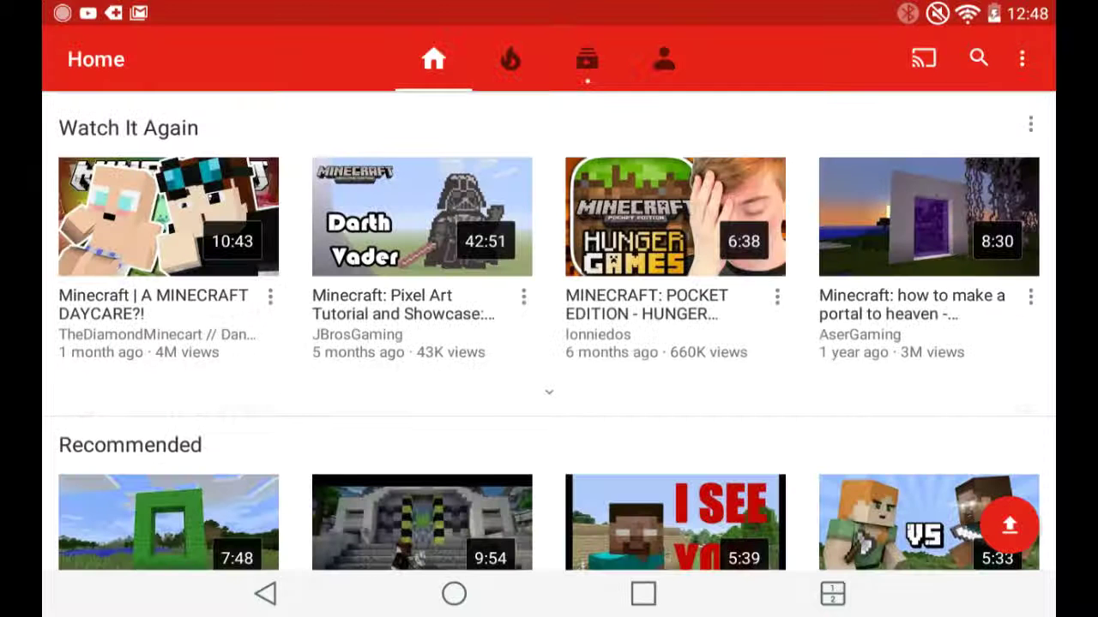
# - View the Connected TVs settings page, then leave YouTube for the recent apps list
pyautogui.click(1030, 58)
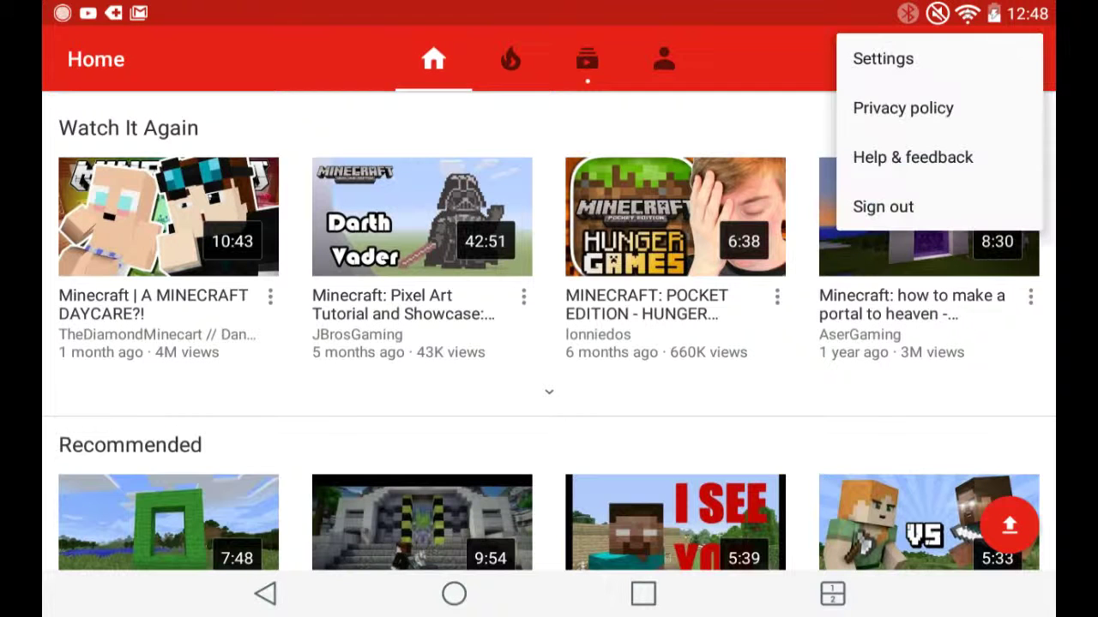
pyautogui.click(882, 58)
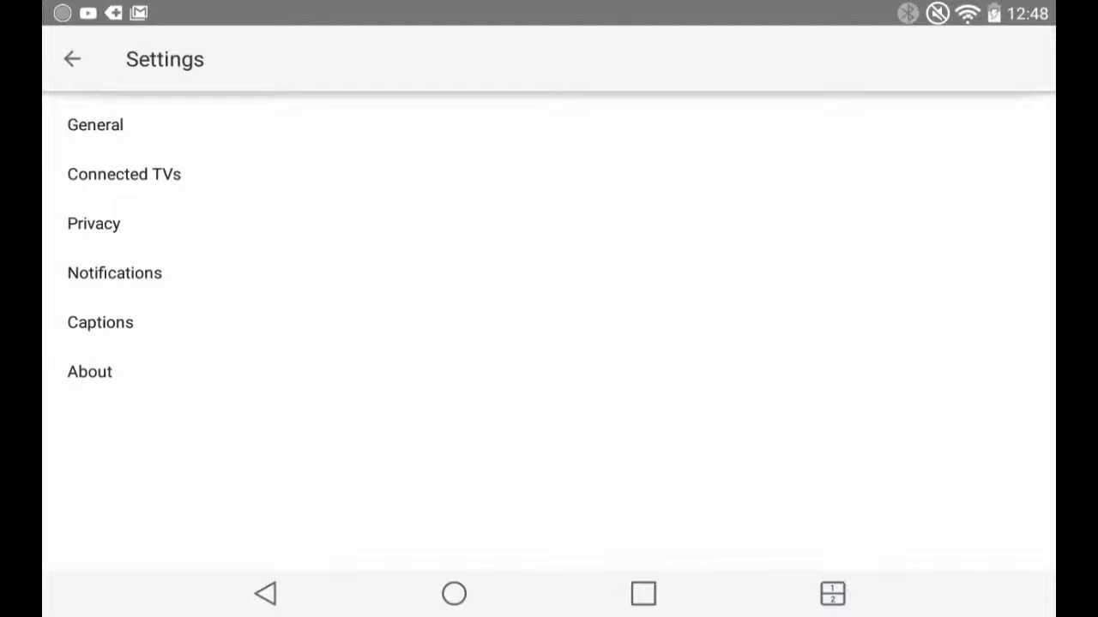
pyautogui.click(124, 174)
pyautogui.click(265, 594)
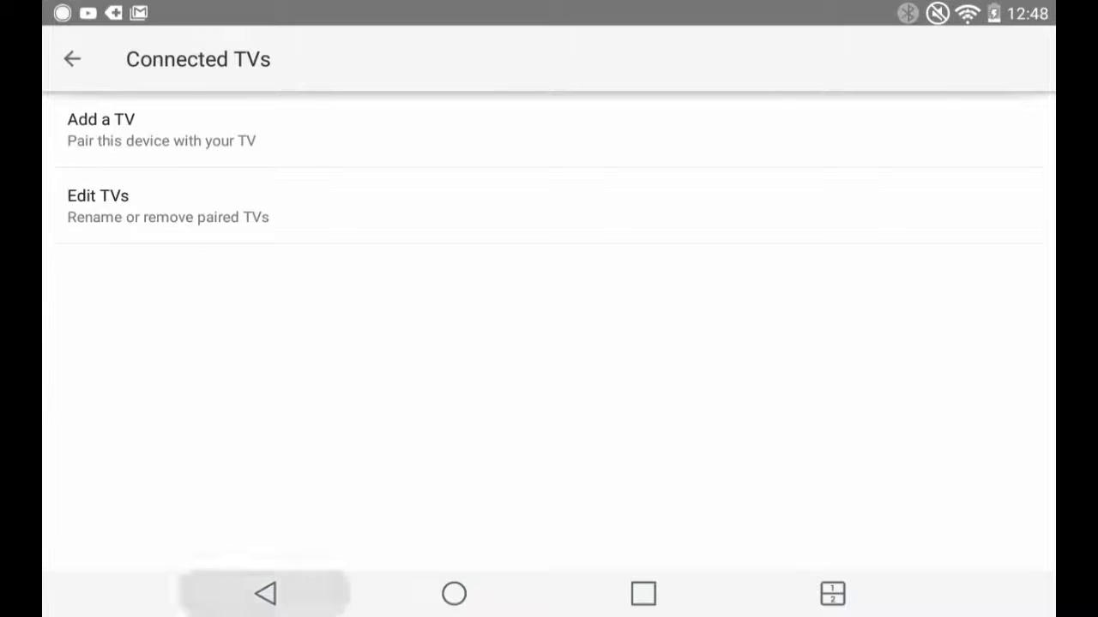
pyautogui.click(265, 594)
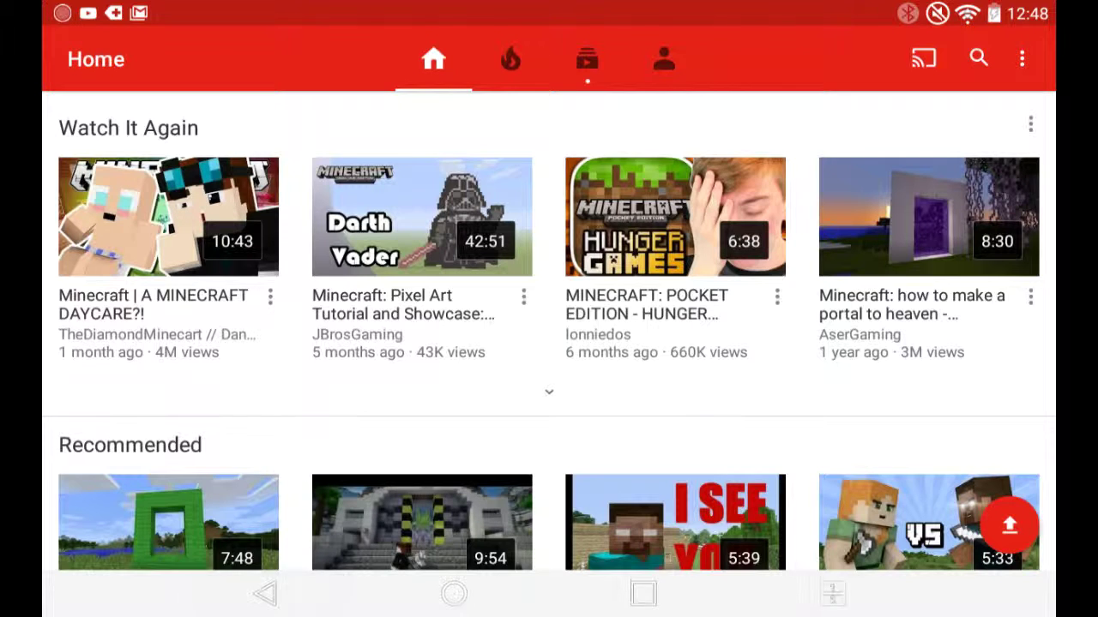
pyautogui.click(453, 593)
pyautogui.click(643, 594)
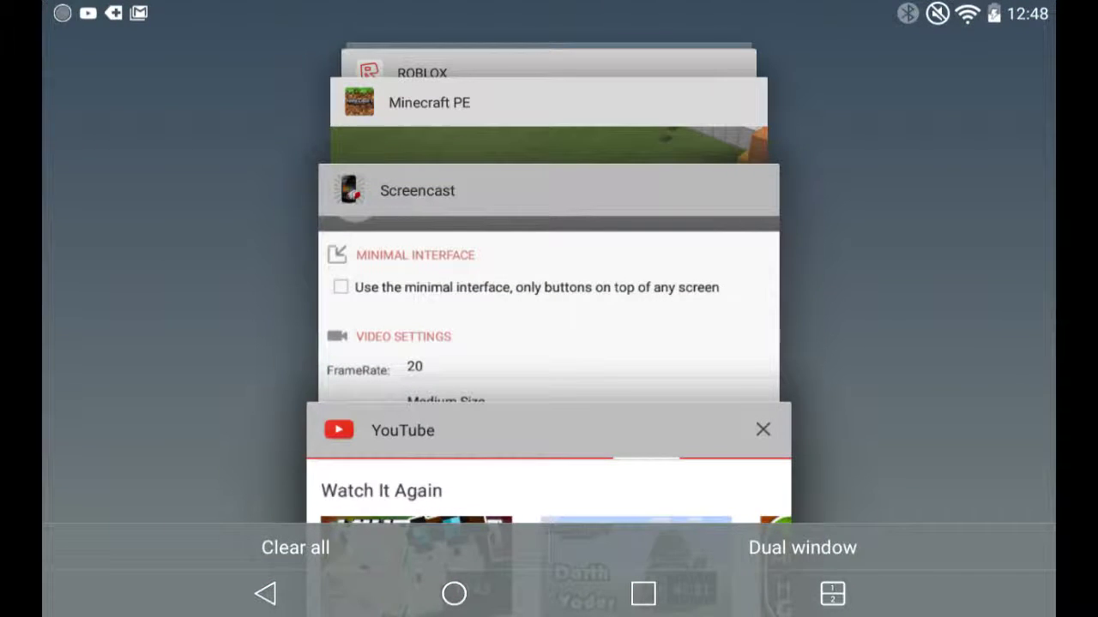
# - Reopen YouTube from Recents, view Settings, then return to the Minecraft and Roblox Home feed
pyautogui.click(548, 488)
pyautogui.click(155, 283)
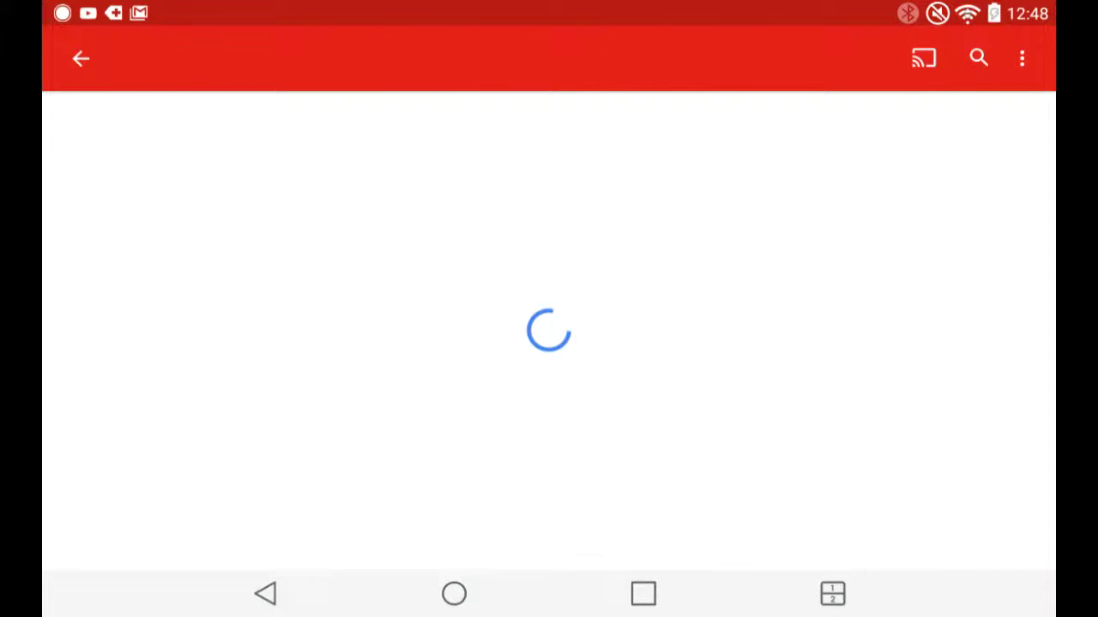
pyautogui.click(1022, 59)
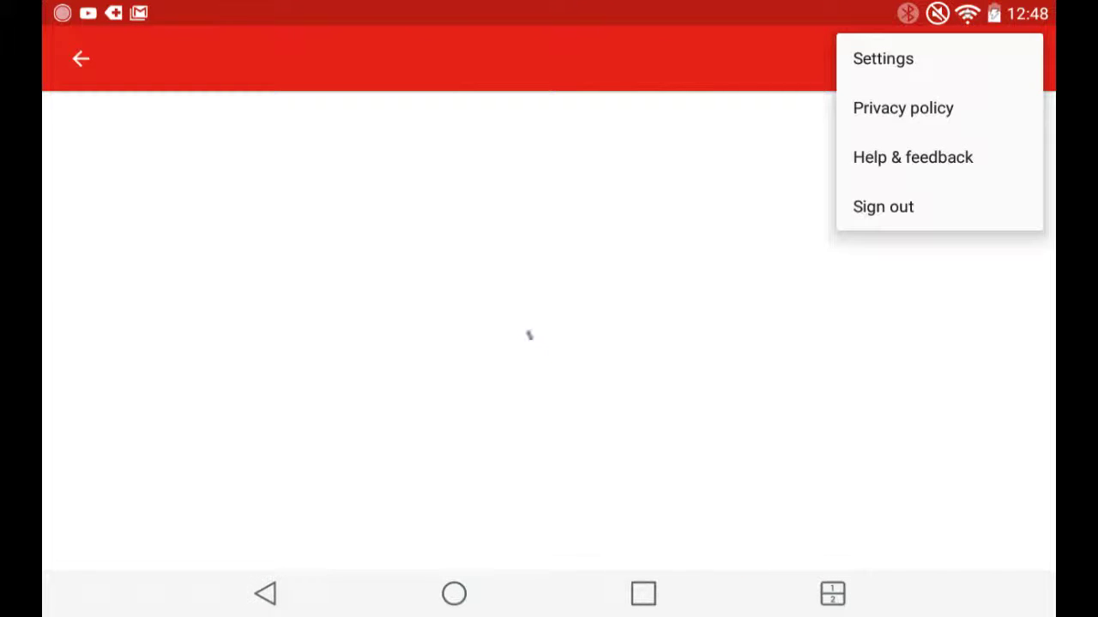
pyautogui.click(882, 58)
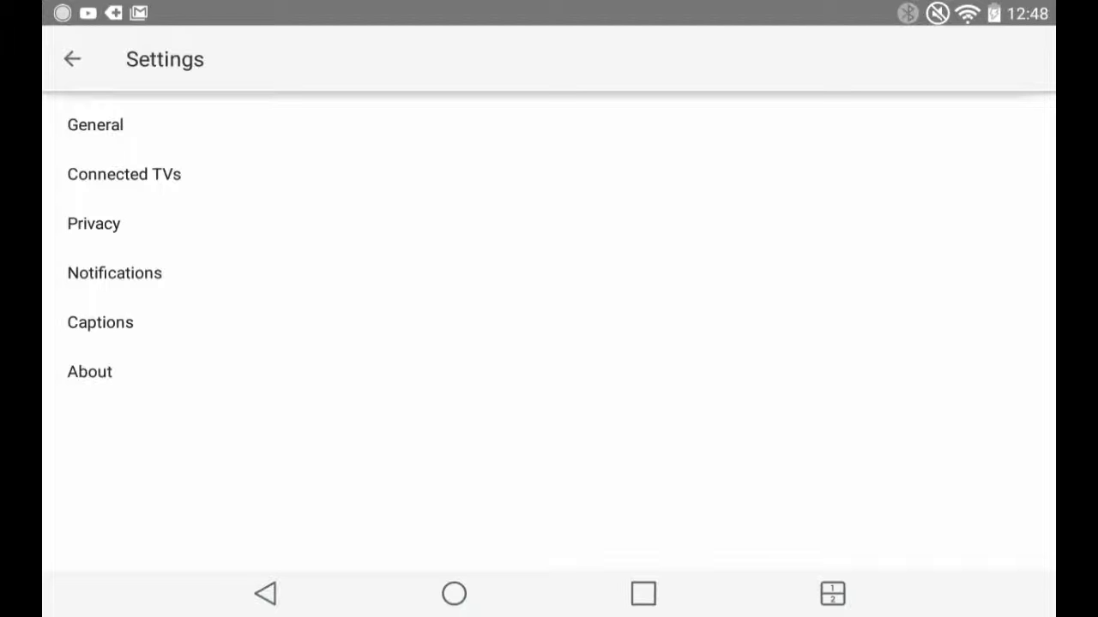
pyautogui.click(71, 59)
pyautogui.click(549, 137)
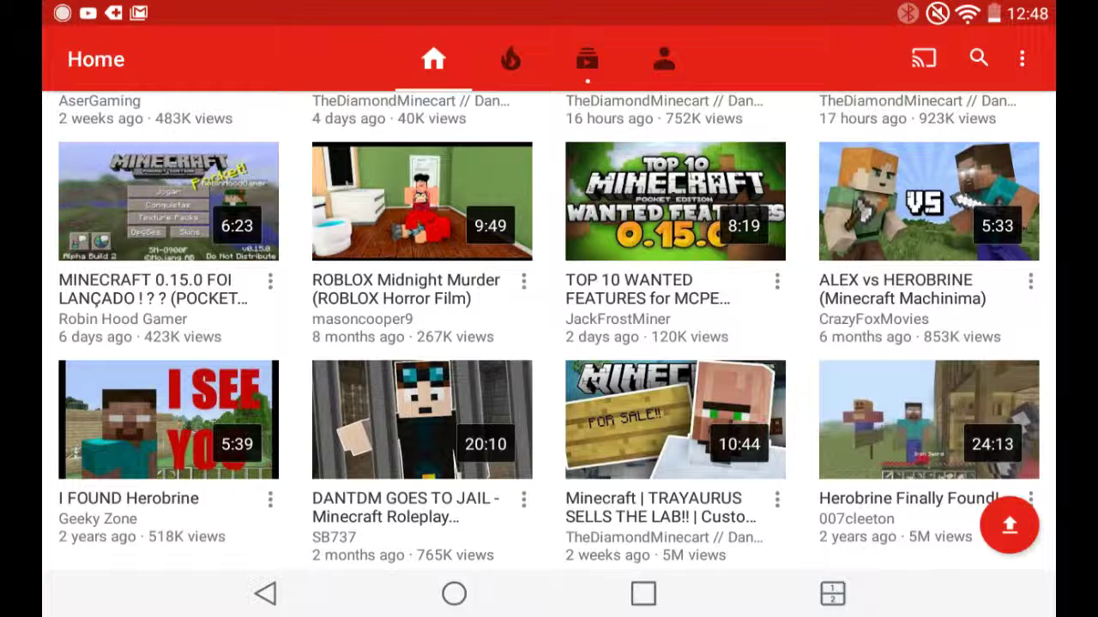
# - Open and dismiss YouTube's options menu twice, exiting and relaunching the app in between
pyautogui.click(1021, 59)
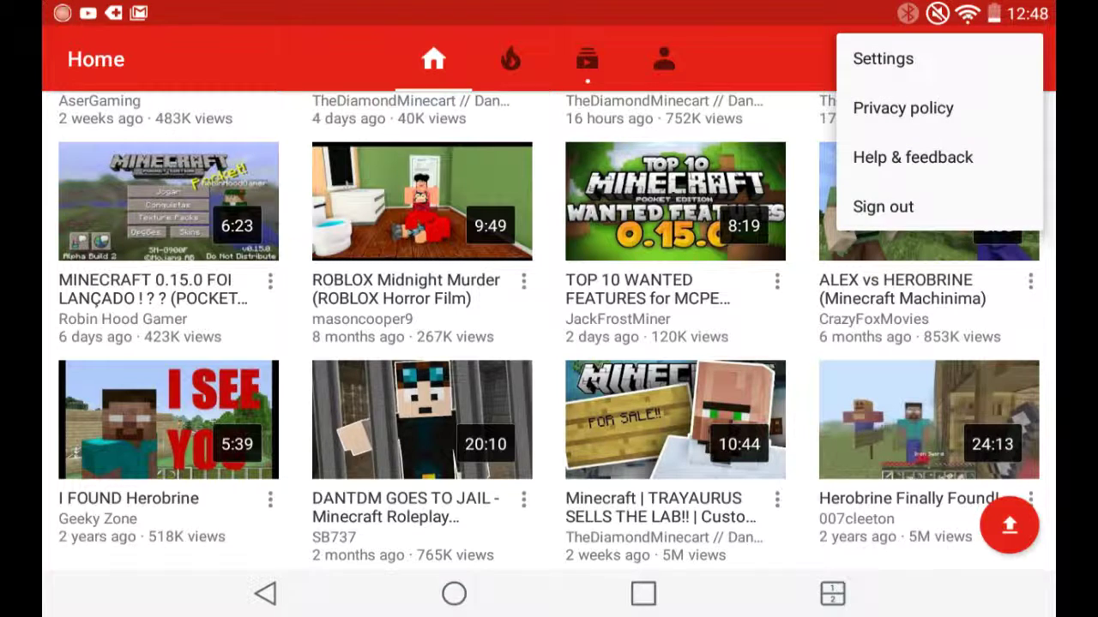
pyautogui.press('Escape')
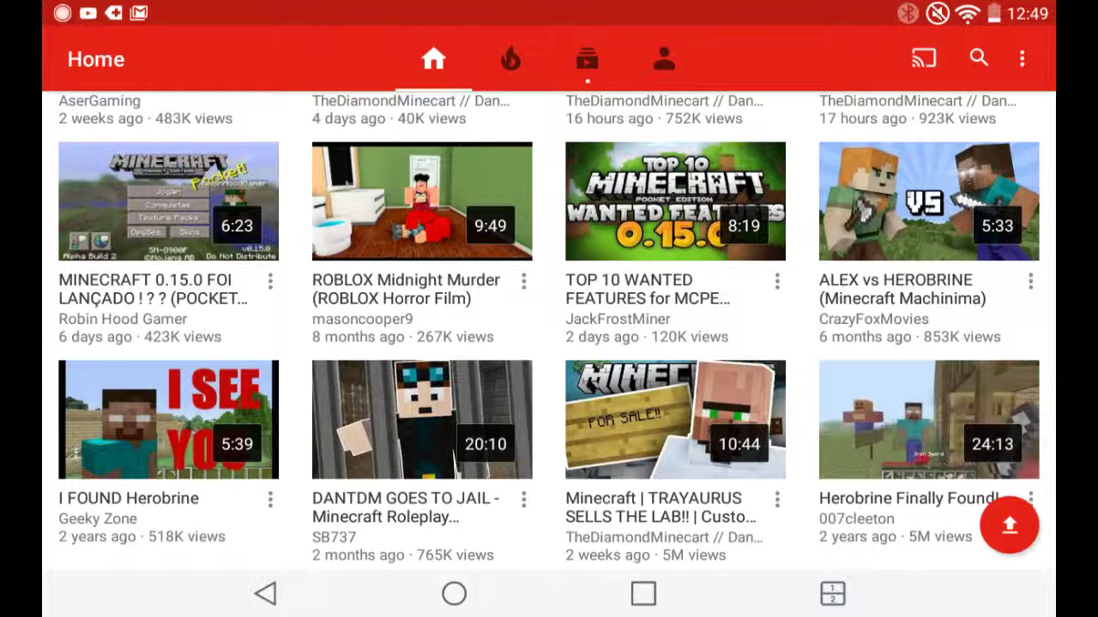
pyautogui.click(264, 594)
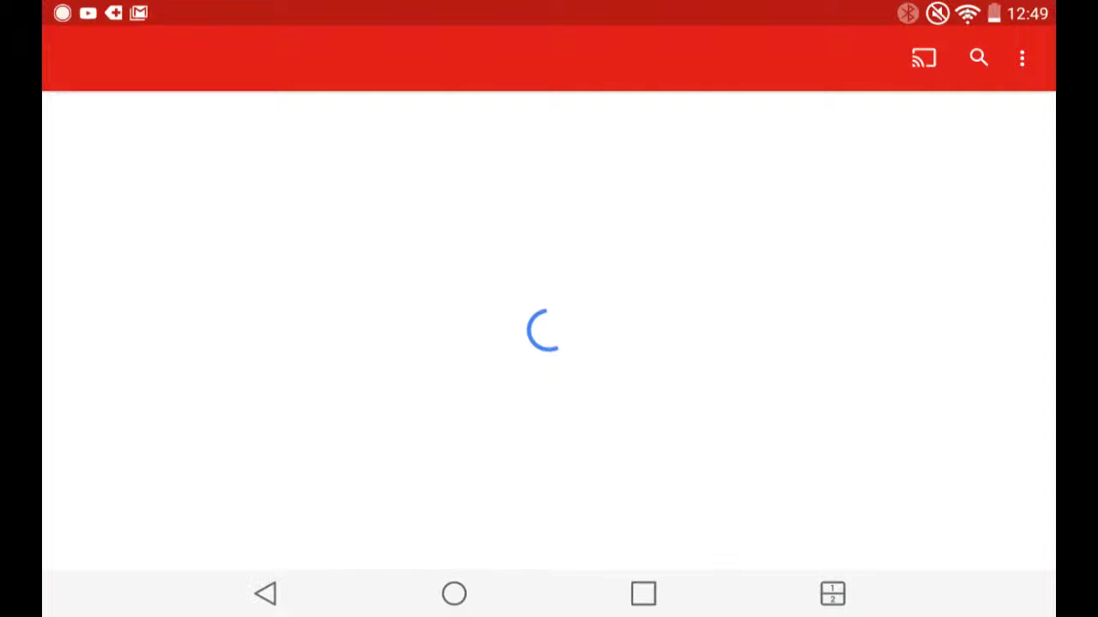
pyautogui.click(1023, 59)
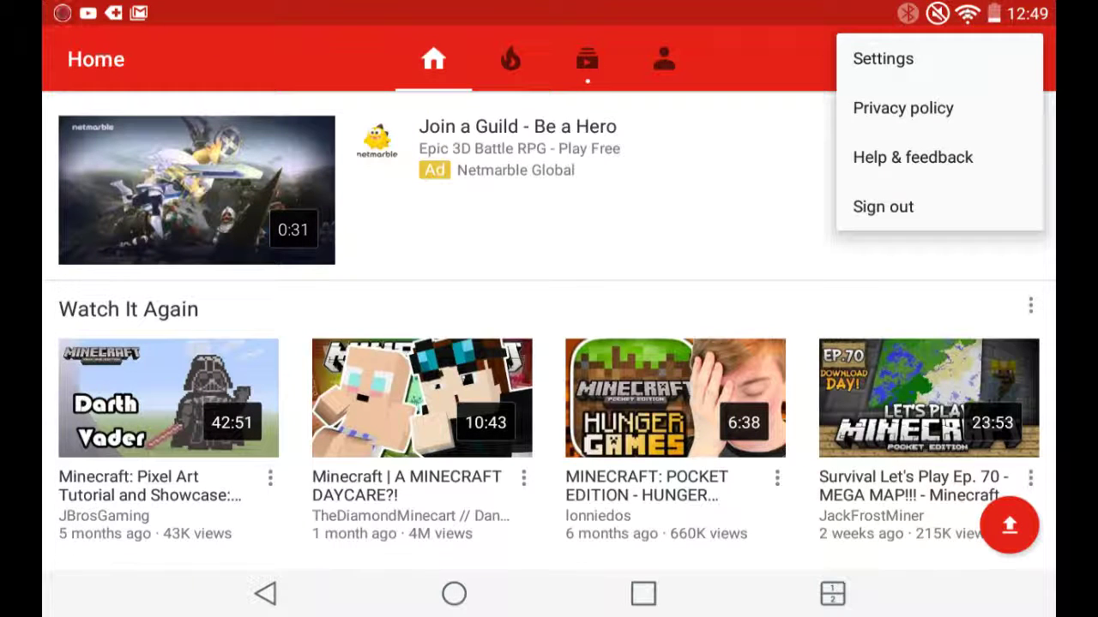
pyautogui.press('Escape')
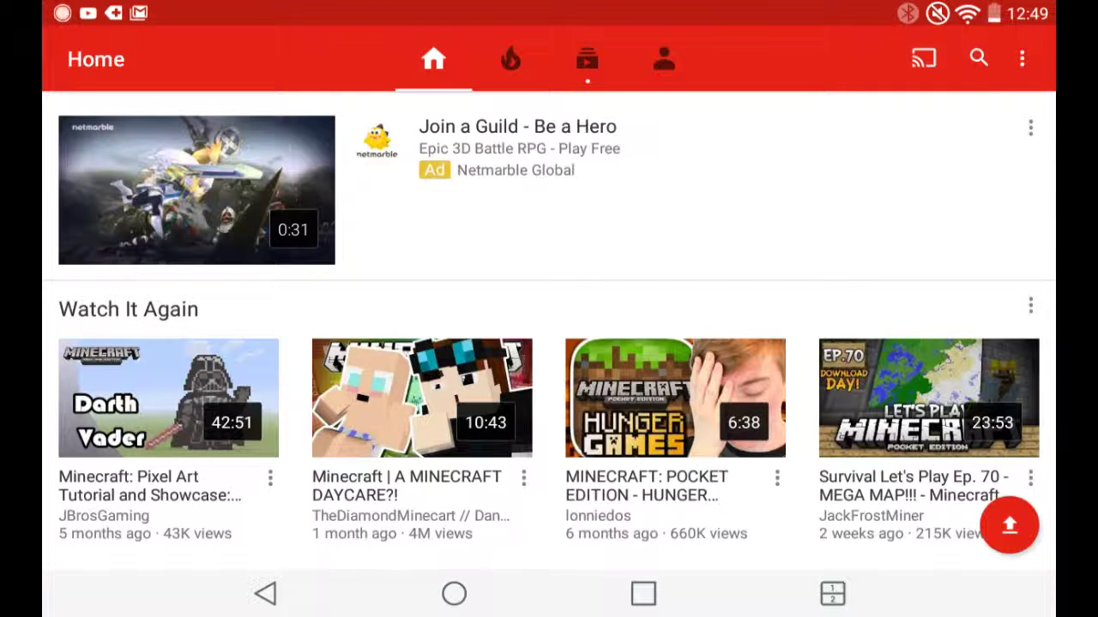